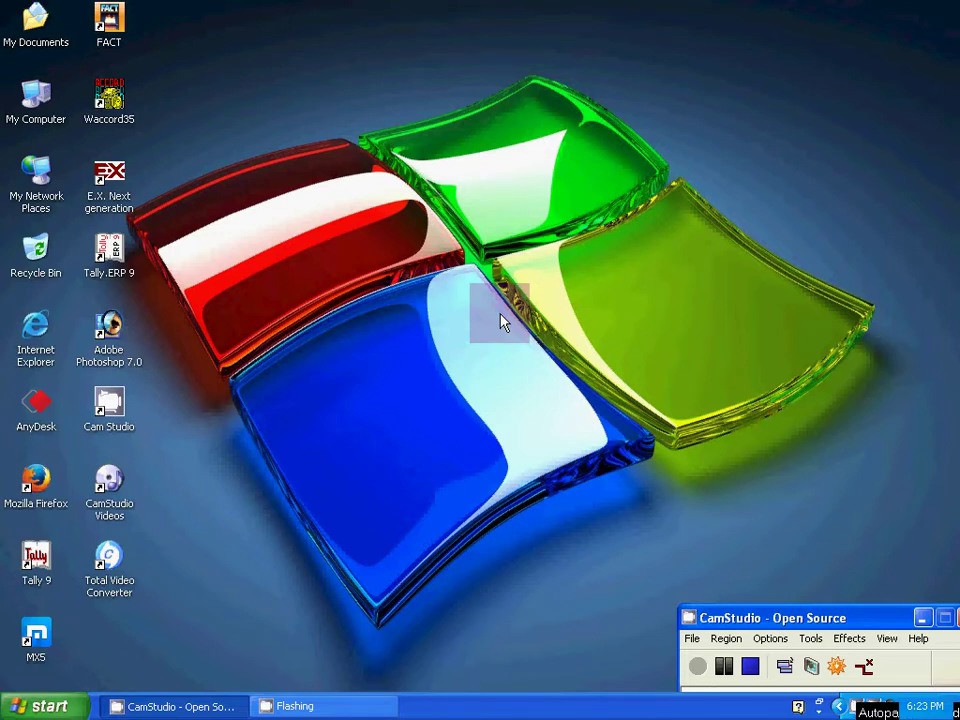
Launch FACT and dismiss the evaluation copy notice to reach the login prompt.
{"action": "double_click", "coordinate": [109, 28]}
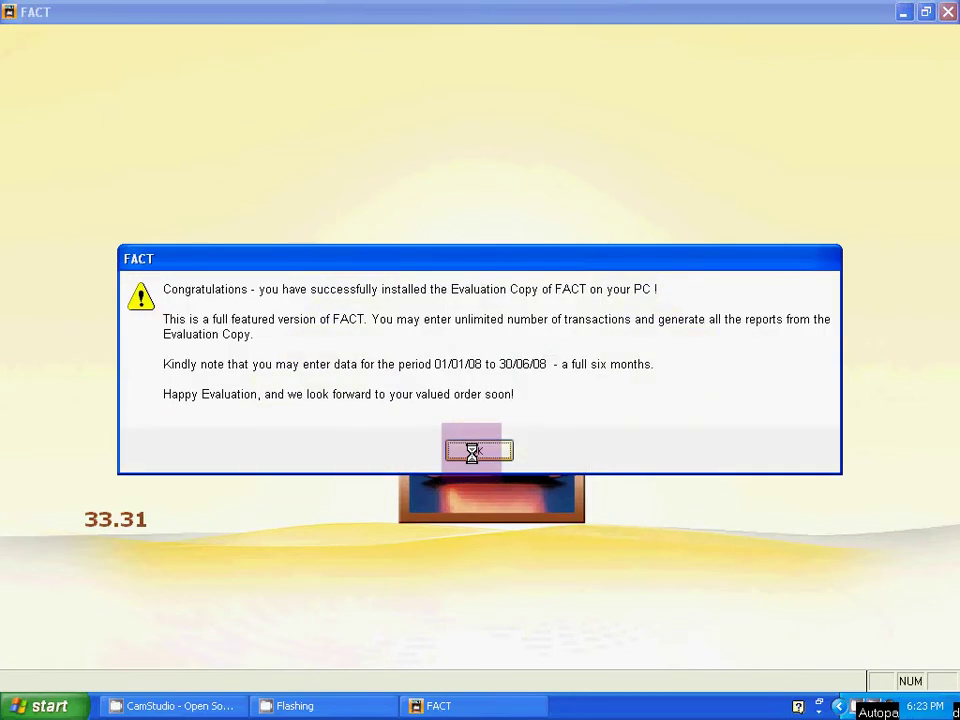
{"action": "left_click", "coordinate": [476, 453]}
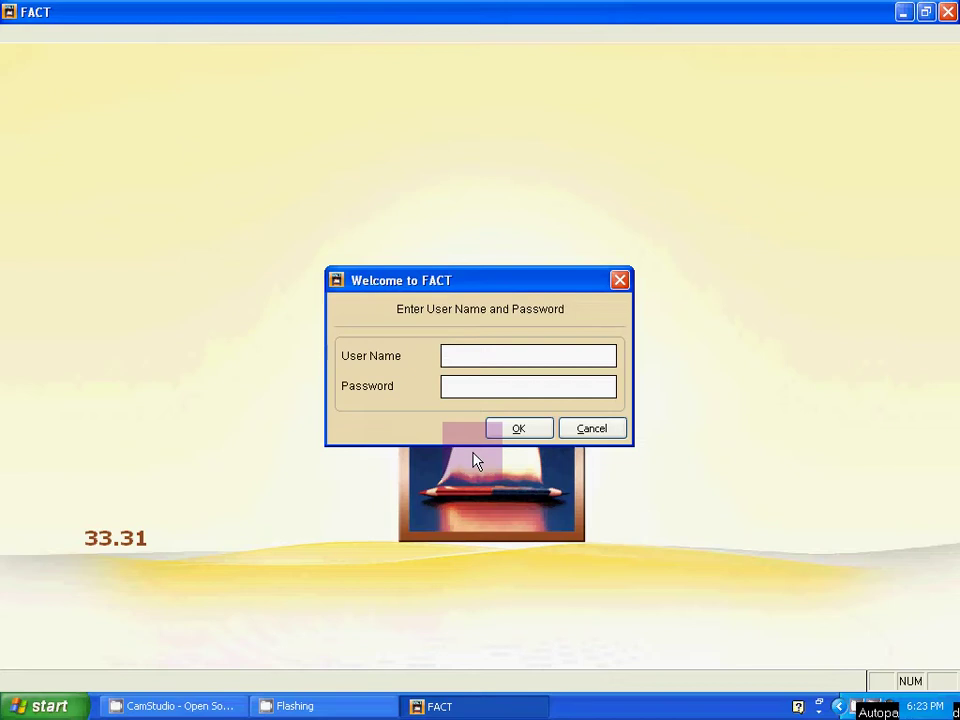
Log in as the superuser with its password and bring up the Account Open list.
{"action": "key", "text": "Caps_Lock"}
{"action": "type", "text": "SUPERUS"}
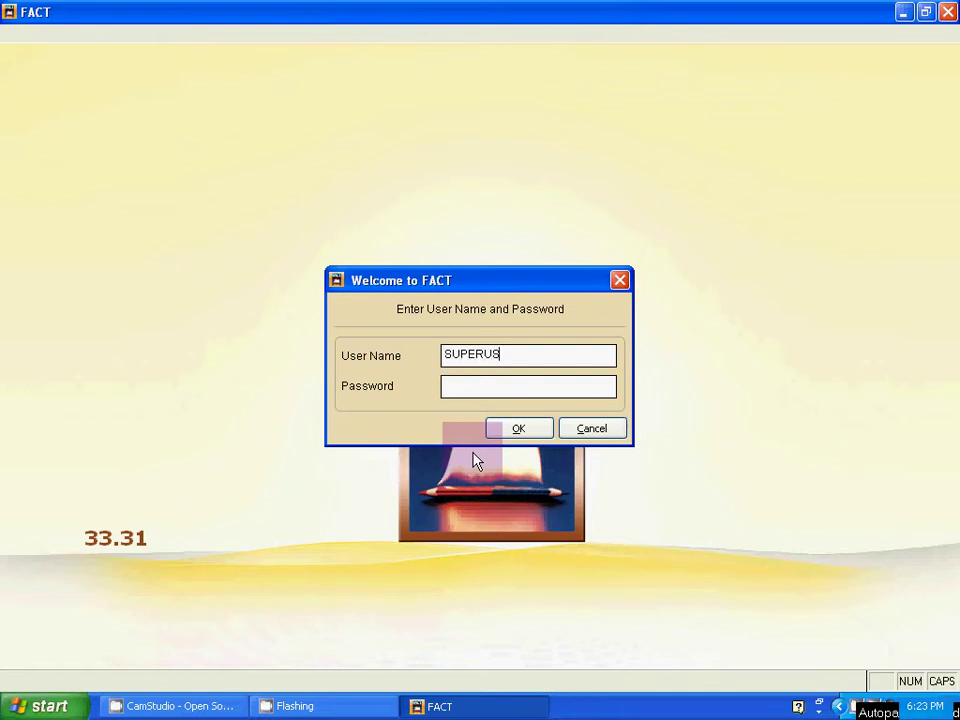
{"action": "type", "text": "ER"}
{"action": "key", "text": "Tab"}
{"action": "type", "text": "*****"}
{"action": "left_click", "coordinate": [525, 432]}
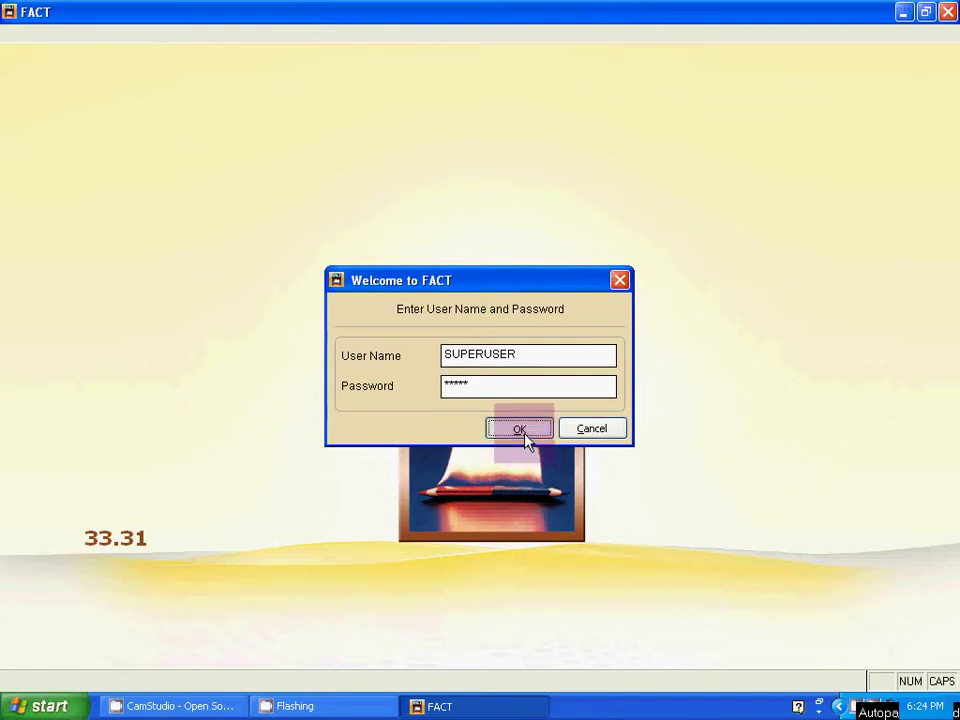
{"action": "key", "text": "Return"}
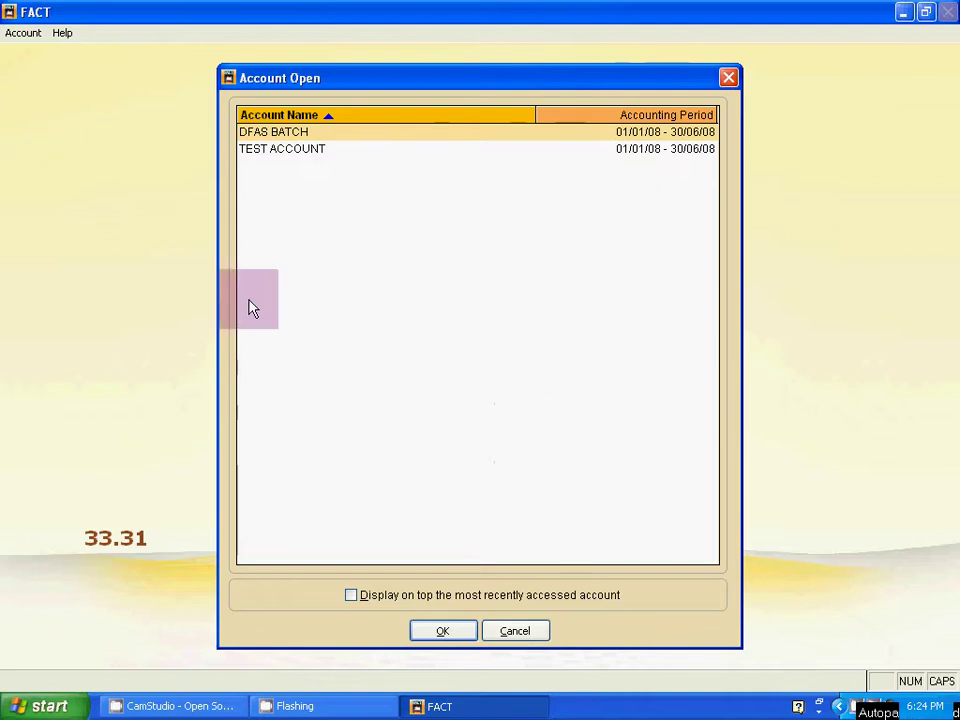
Open the TEST ACCOUNT company from the accounts list.
{"action": "left_click", "coordinate": [267, 151]}
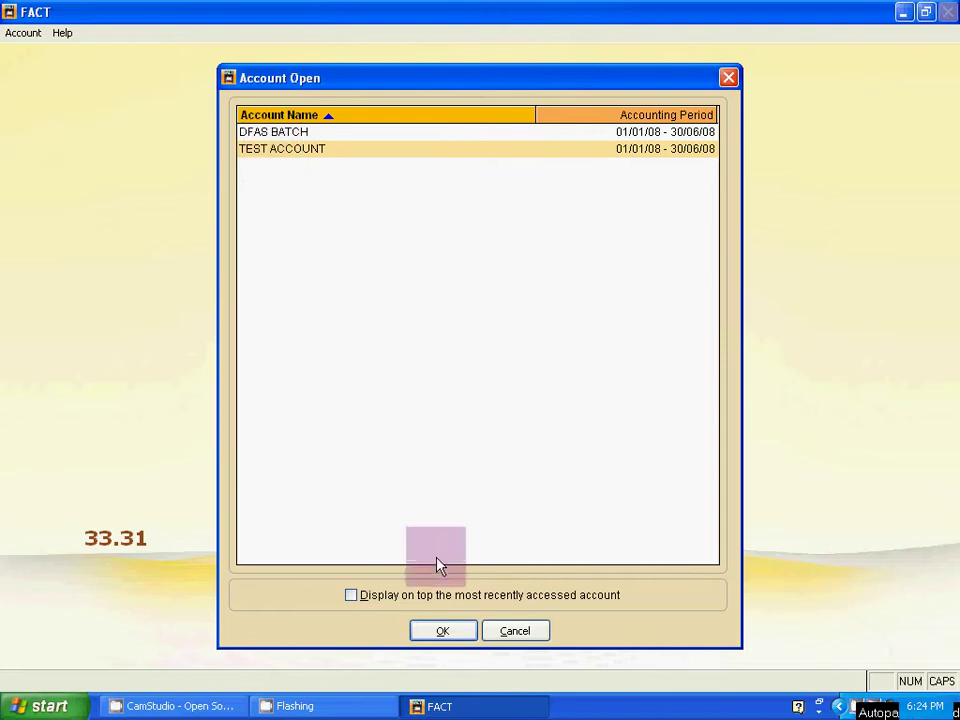
{"action": "left_click", "coordinate": [443, 631]}
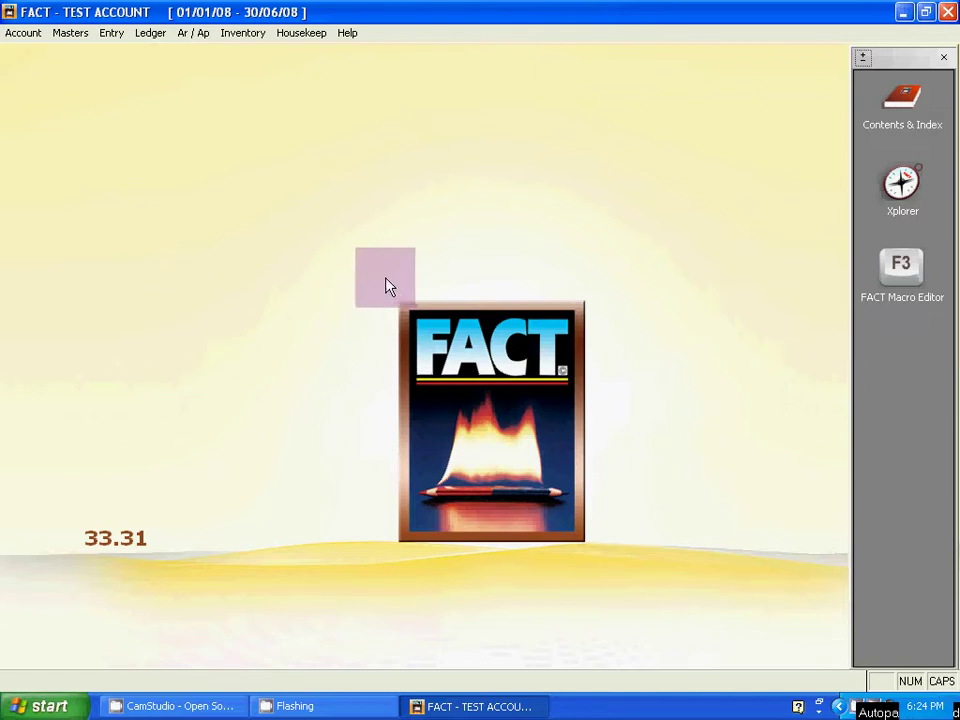
Start a new company account from the Account menu.
{"action": "left_click", "coordinate": [19, 36]}
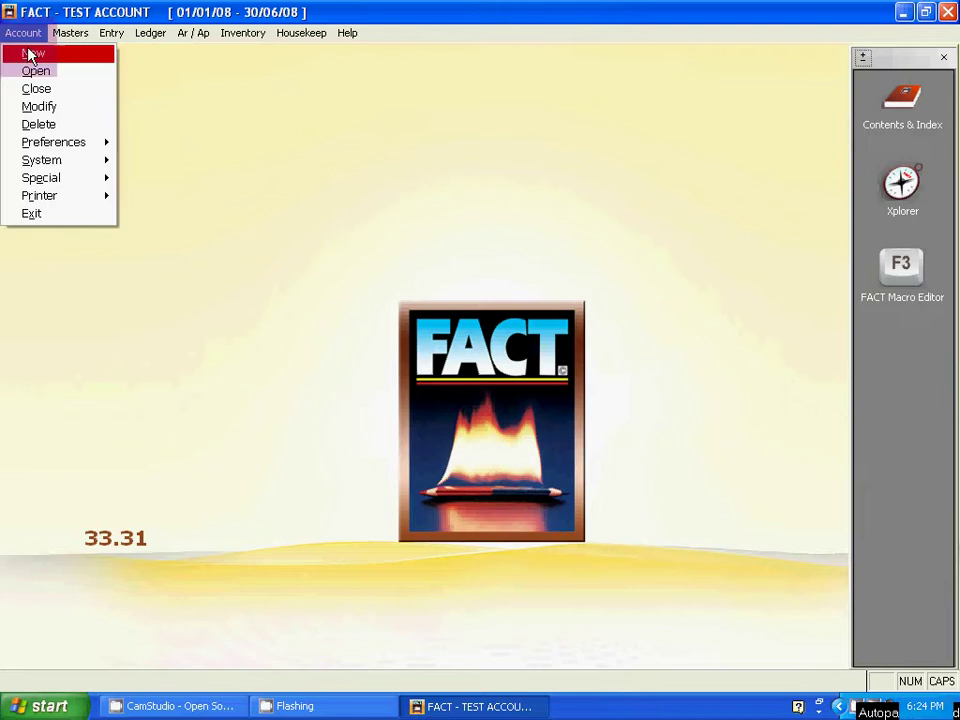
{"action": "left_click", "coordinate": [28, 54]}
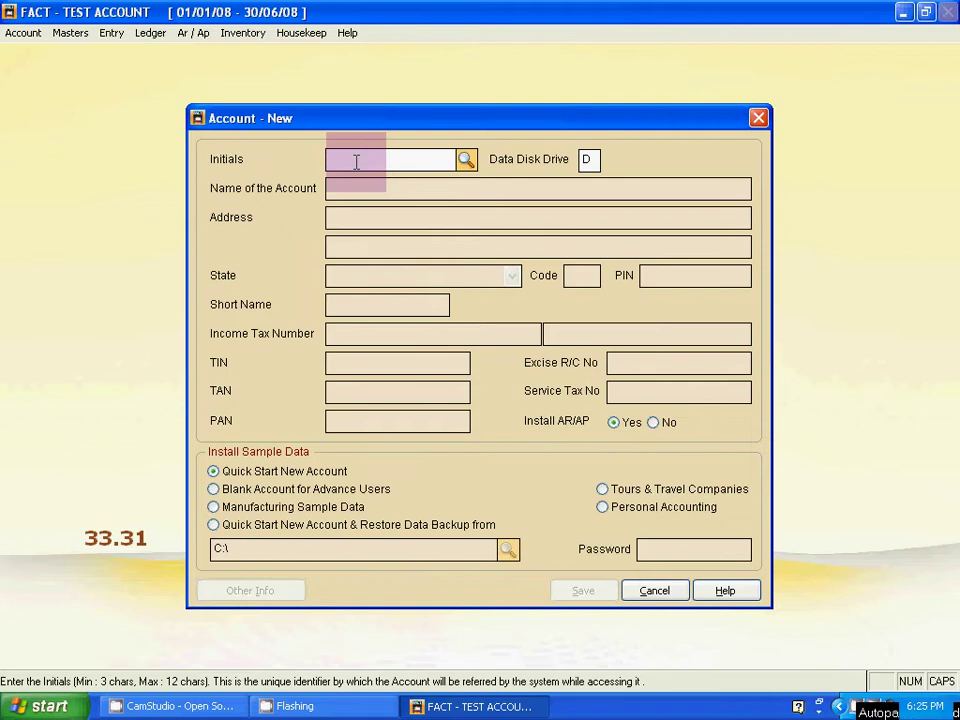
Enter initials DS2, keep data drive D, and name the account DFAS BATCH S2.
{"action": "type", "text": "DS2"}
{"action": "key", "text": "Return"}
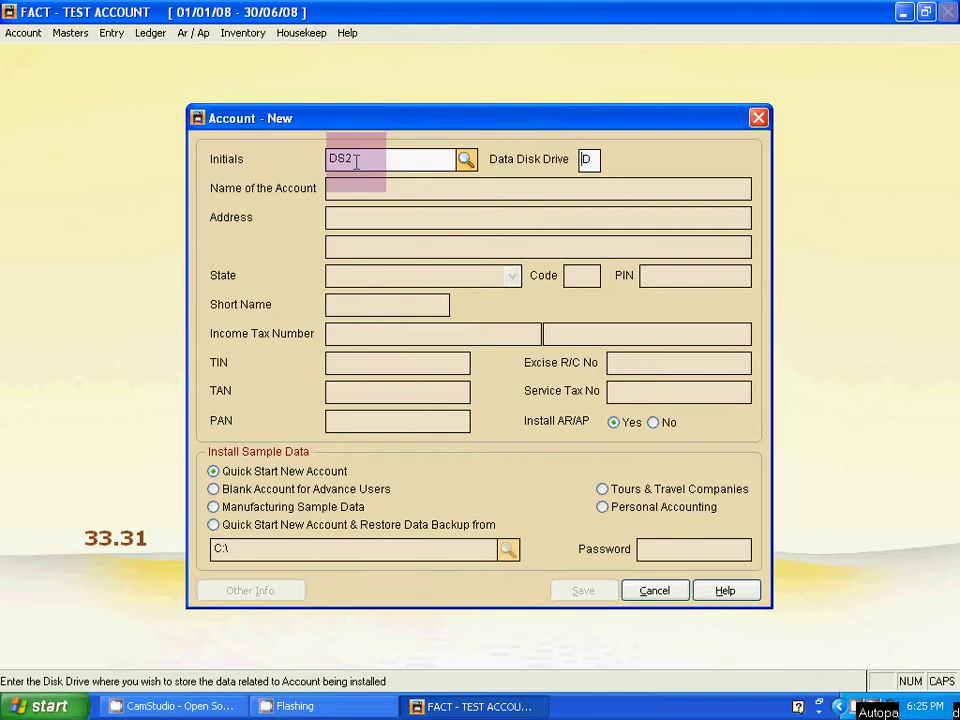
{"action": "key", "text": "Return"}
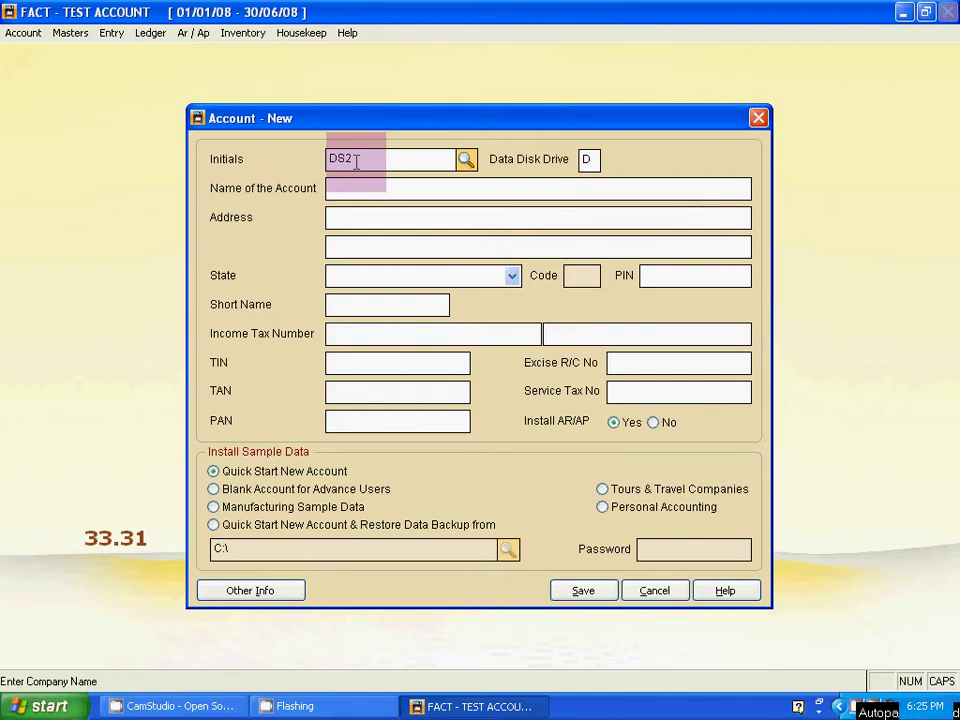
{"action": "type", "text": "DFAS BATCH S2"}
Fill the two address lines with the company's street address and KOLKATA.
{"action": "left_click", "coordinate": [350, 221]}
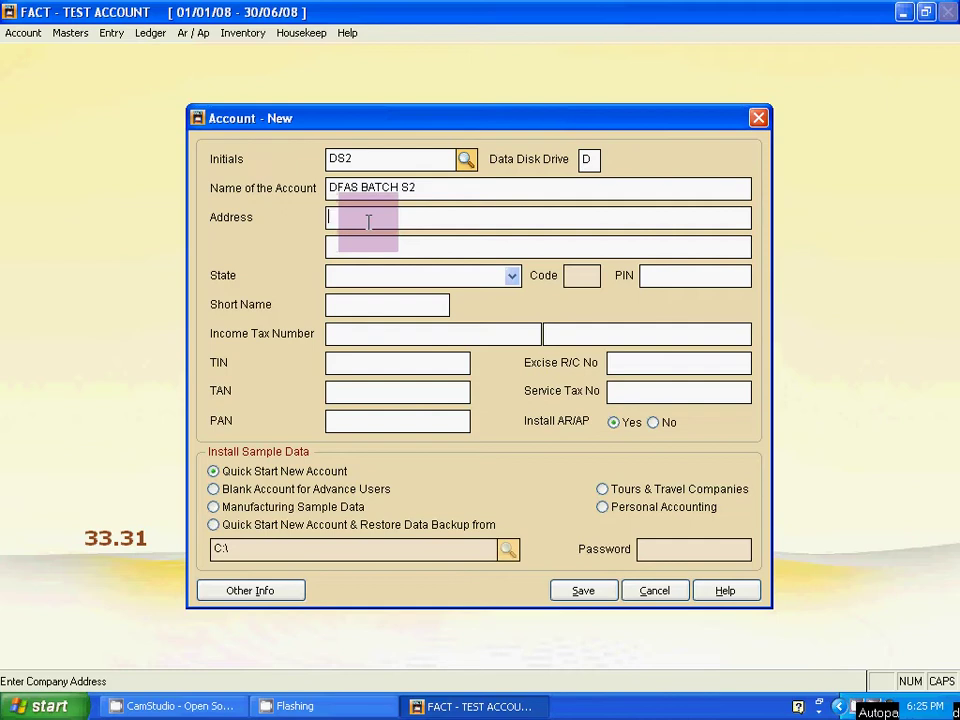
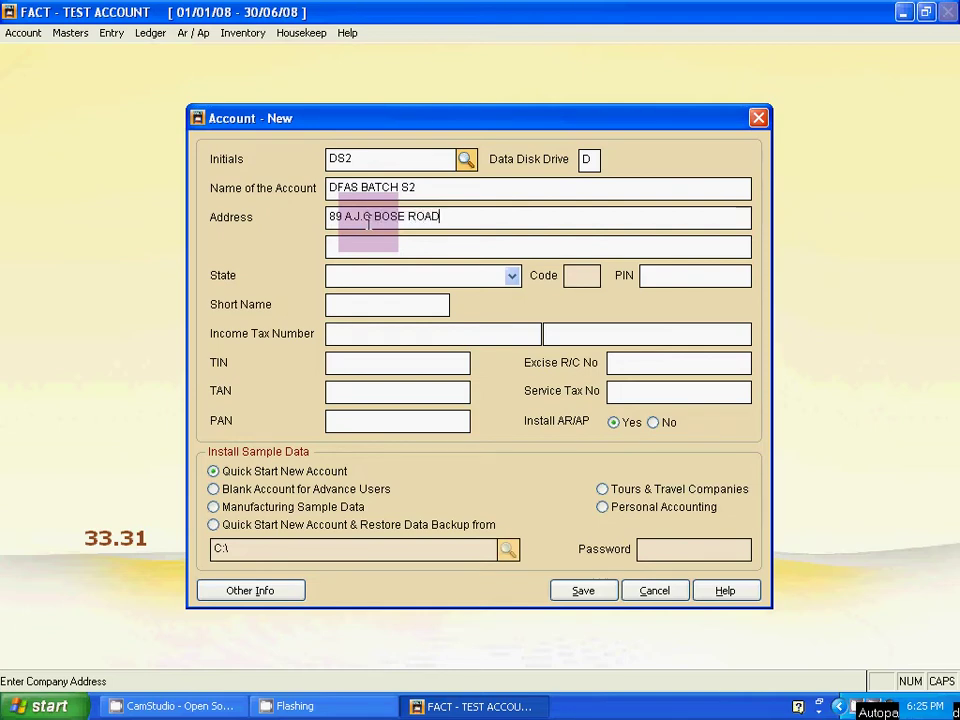
{"action": "left_click", "coordinate": [377, 245]}
{"action": "type", "text": "K"}
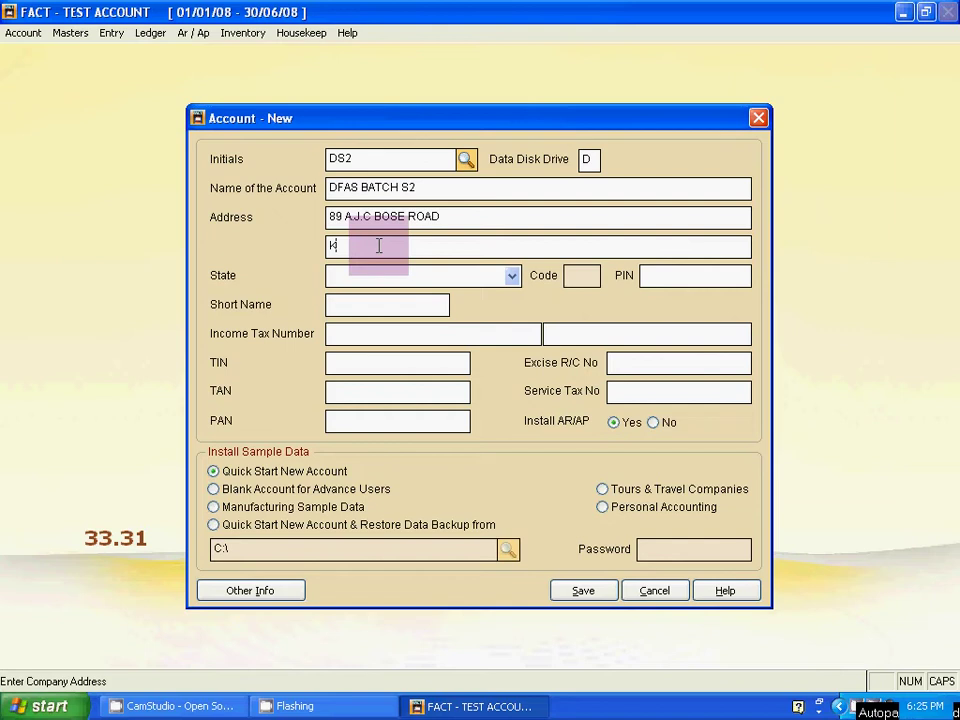
{"action": "type", "text": "OLKATA"}
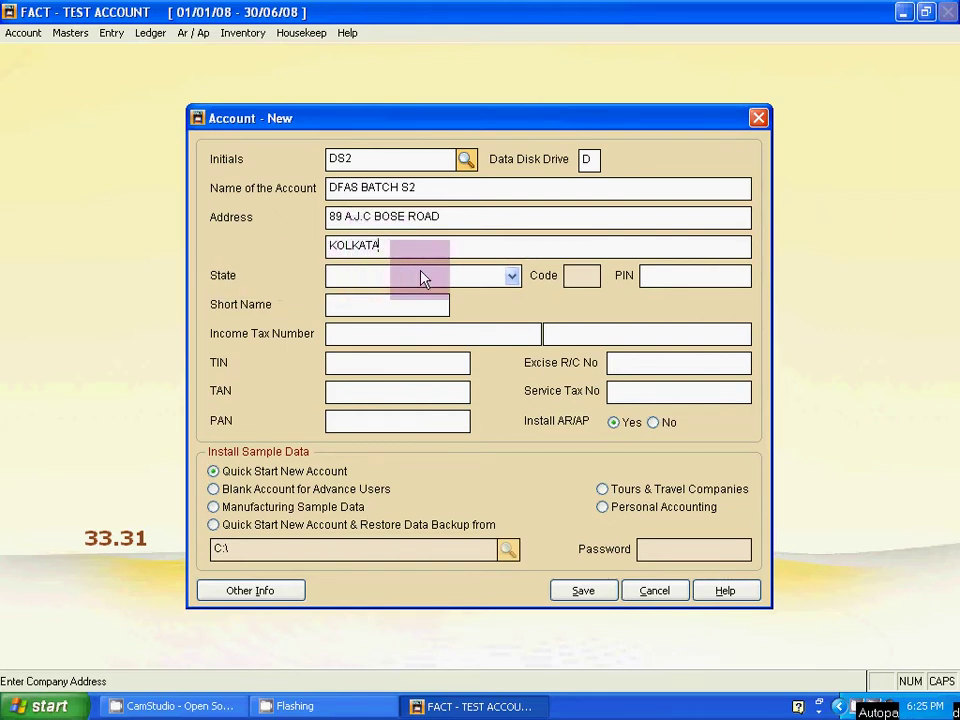
Set the state to West Bengal (code 32) and keep Install AR/AP on Yes.
{"action": "left_click", "coordinate": [421, 277]}
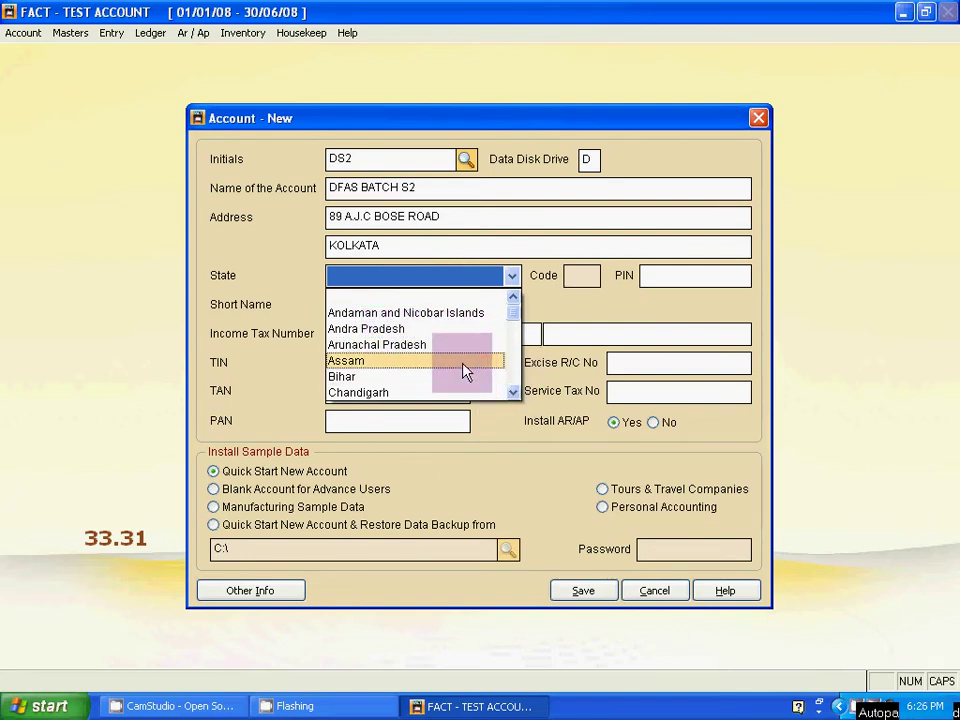
{"action": "key", "text": "w"}
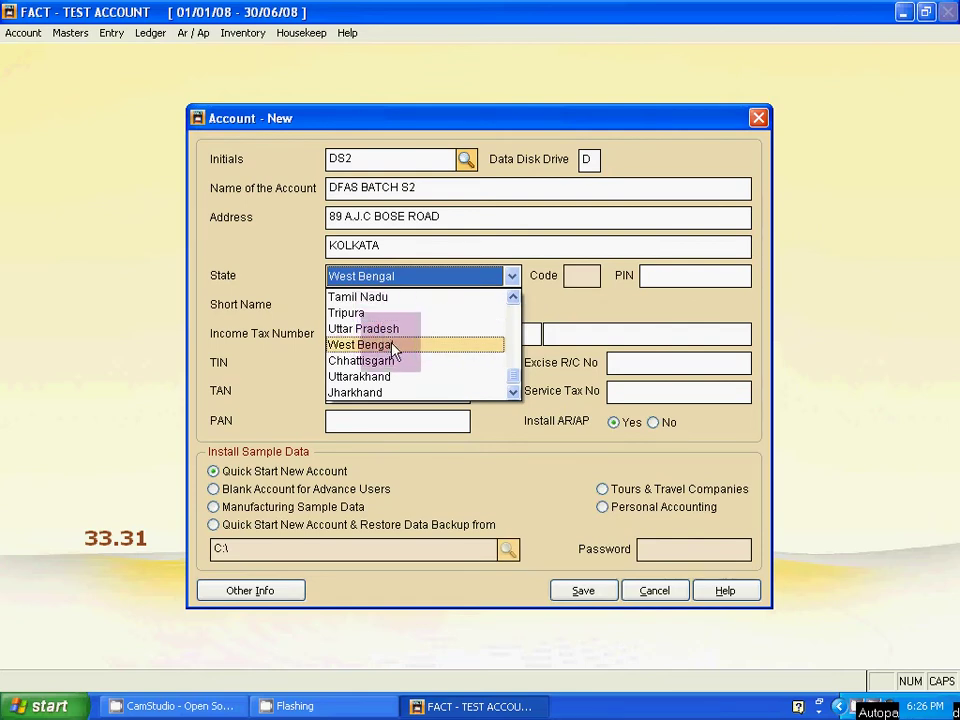
{"action": "left_click", "coordinate": [394, 346]}
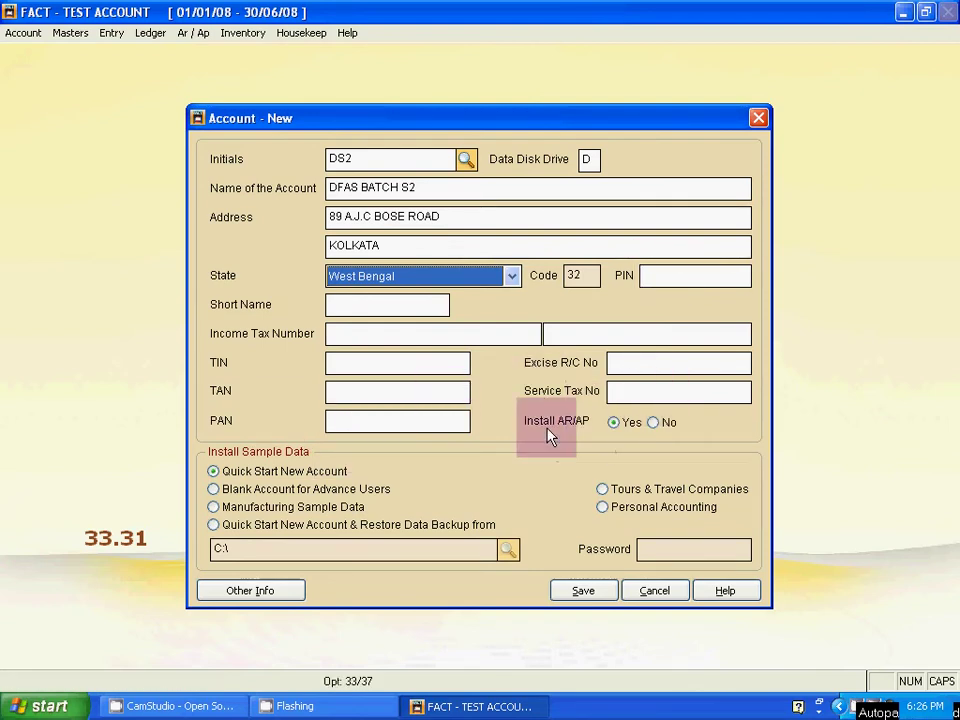
{"action": "left_click", "coordinate": [615, 424]}
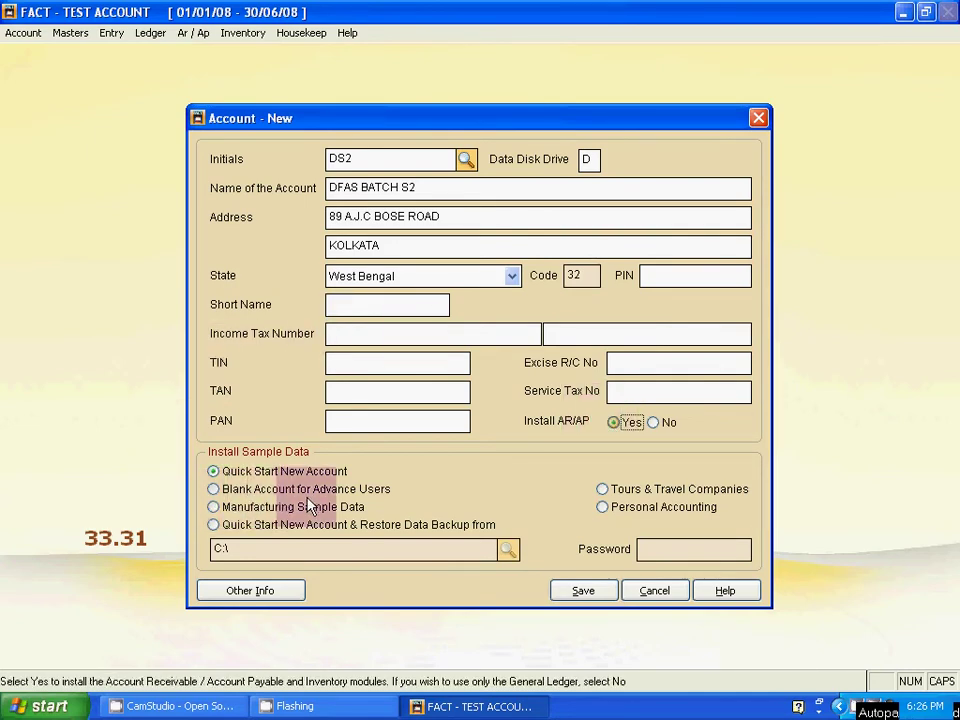
Choose Blank Account for Advance Users and save the new account details.
{"action": "left_click", "coordinate": [214, 490]}
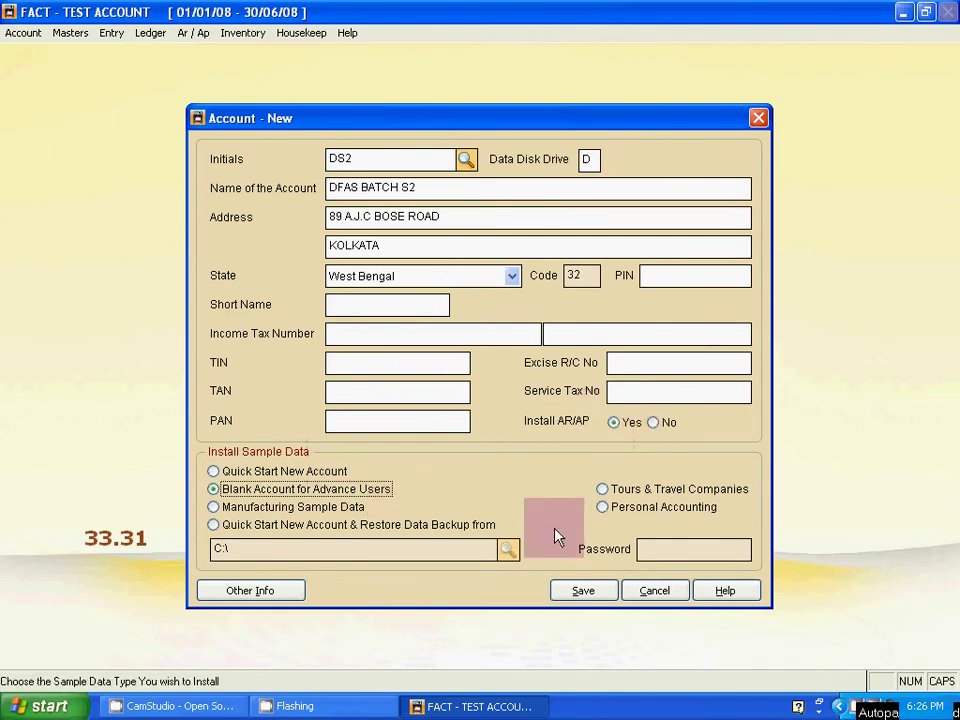
{"action": "left_click", "coordinate": [579, 591]}
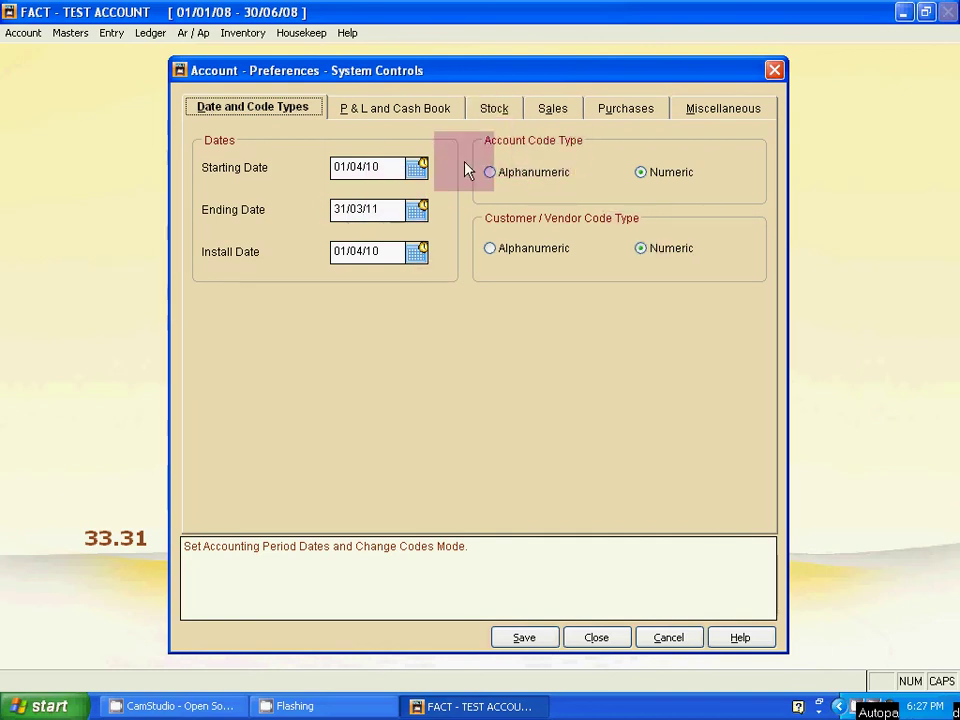
Set Account Code Type and Customer/Vendor Code Type both to Alphanumeric and save.
{"action": "left_click", "coordinate": [491, 173]}
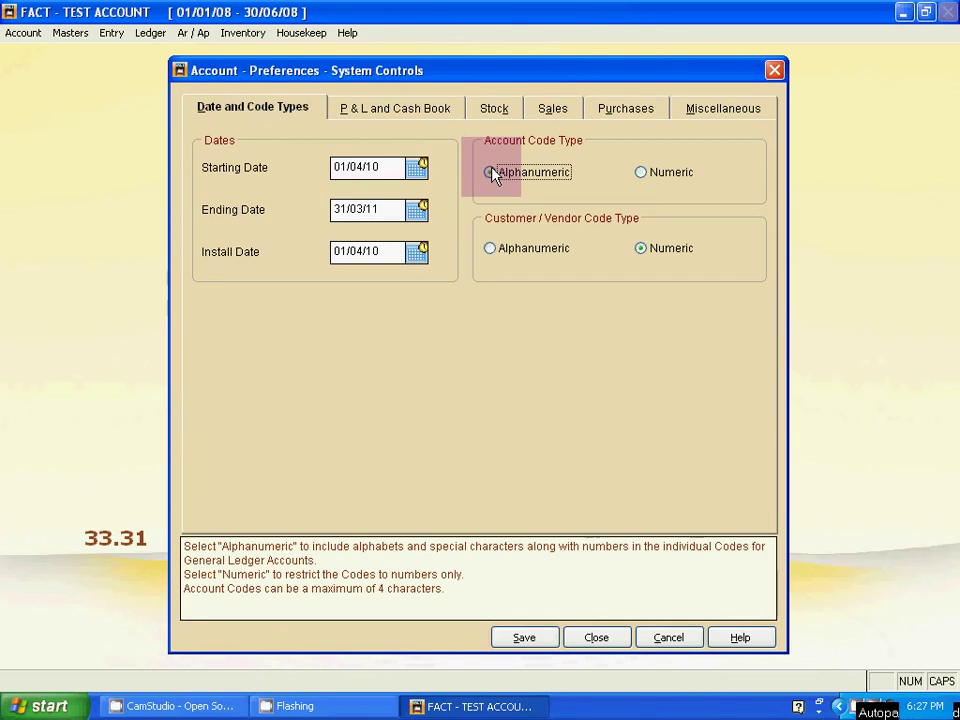
{"action": "left_click", "coordinate": [491, 174]}
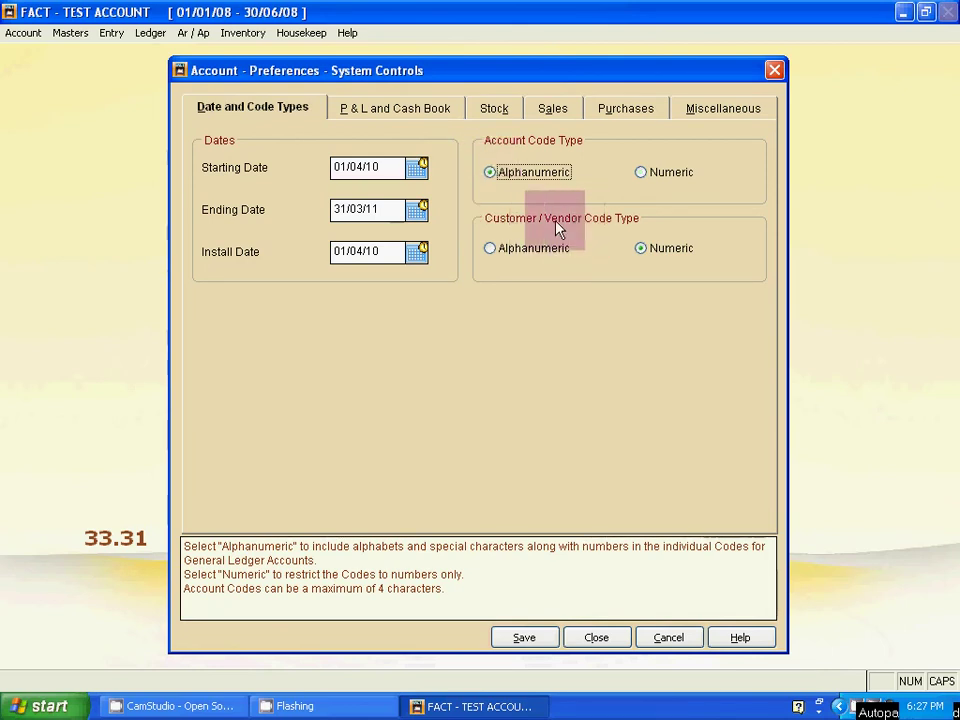
{"action": "left_click", "coordinate": [521, 252]}
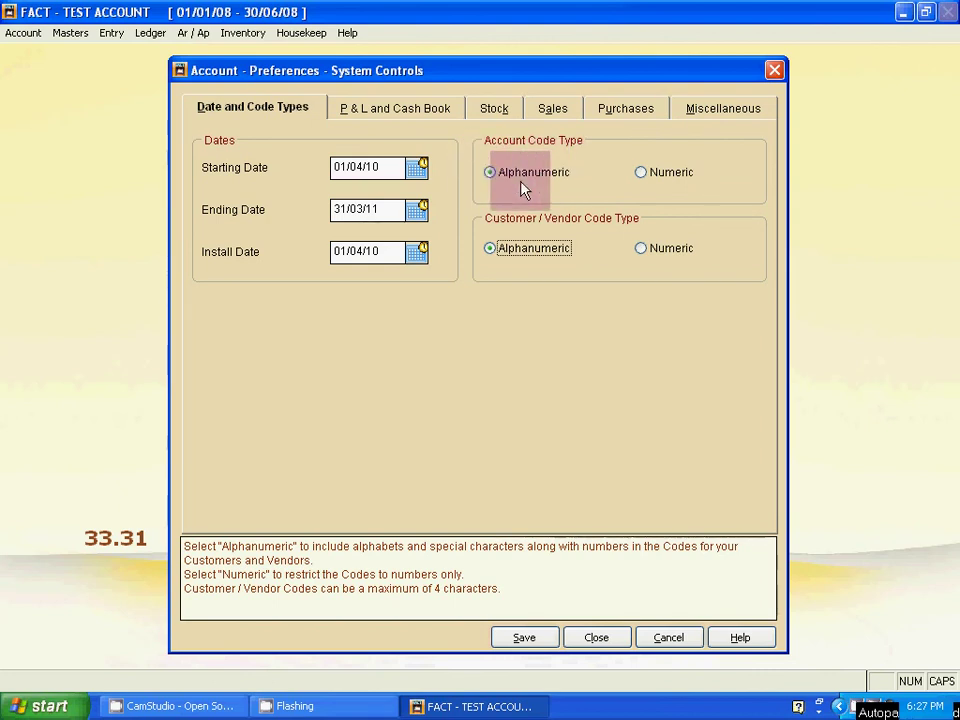
{"action": "left_click", "coordinate": [658, 178]}
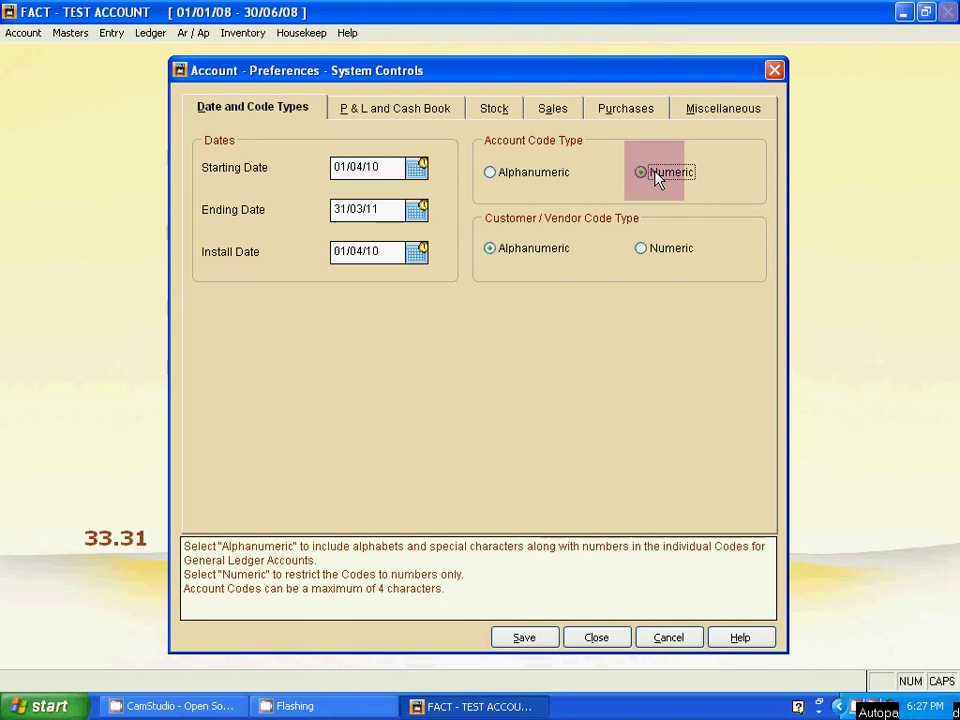
{"action": "left_click", "coordinate": [545, 180]}
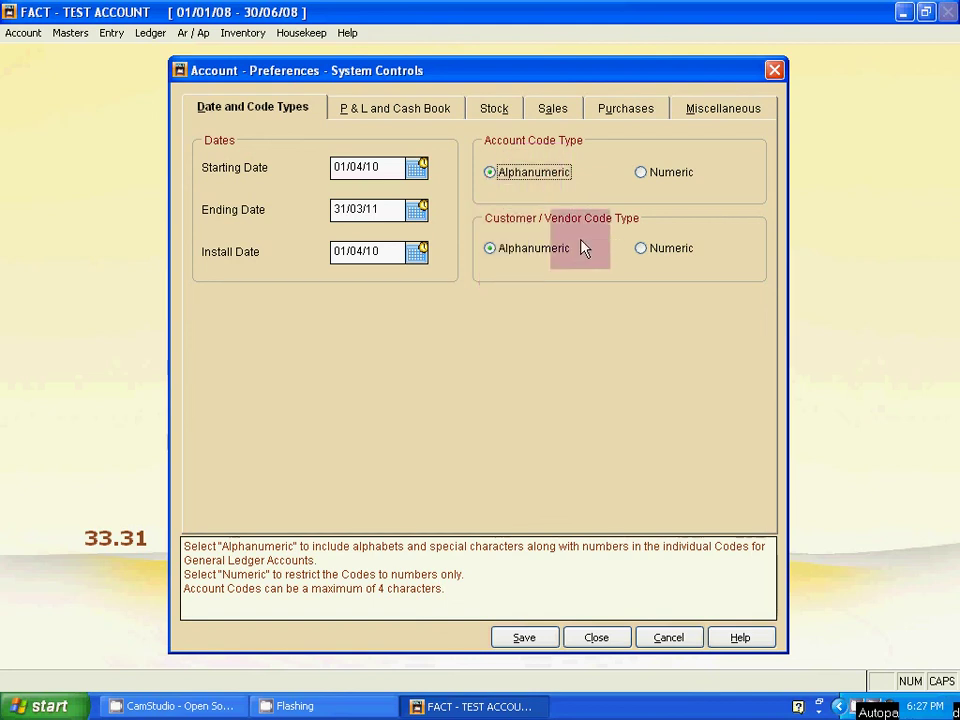
{"action": "left_click", "coordinate": [517, 254]}
{"action": "left_click", "coordinate": [650, 252]}
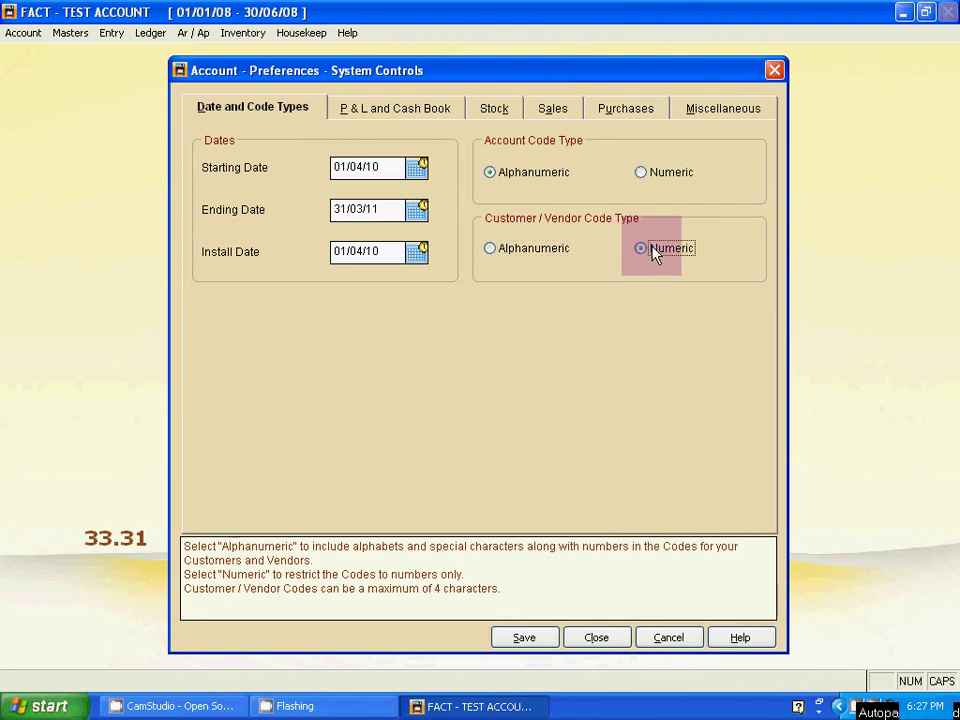
{"action": "left_click", "coordinate": [545, 252]}
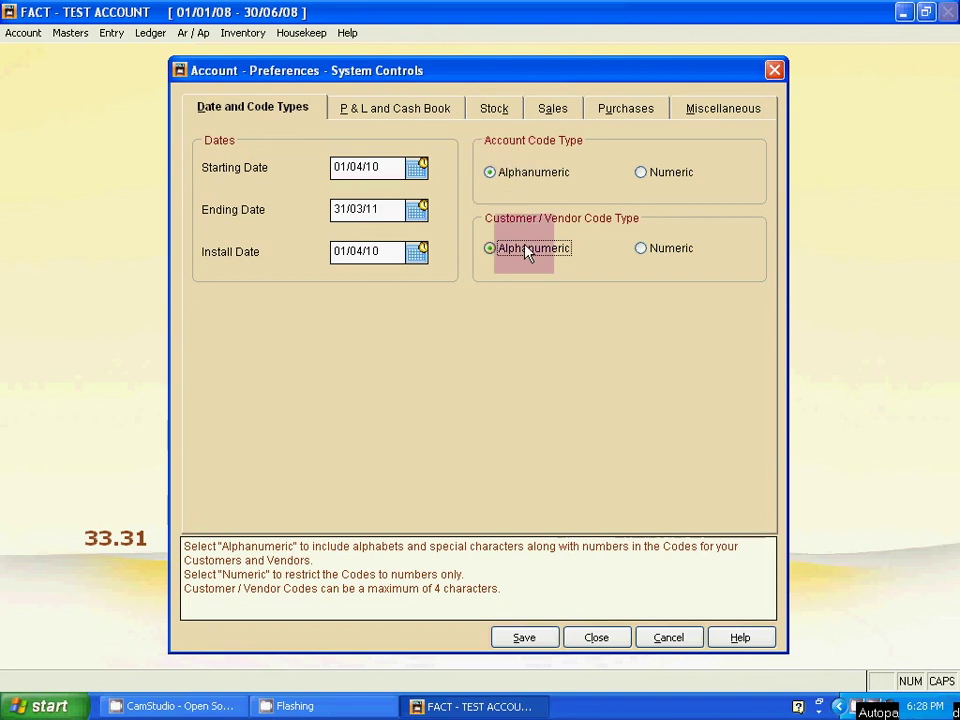
{"action": "left_click", "coordinate": [530, 645]}
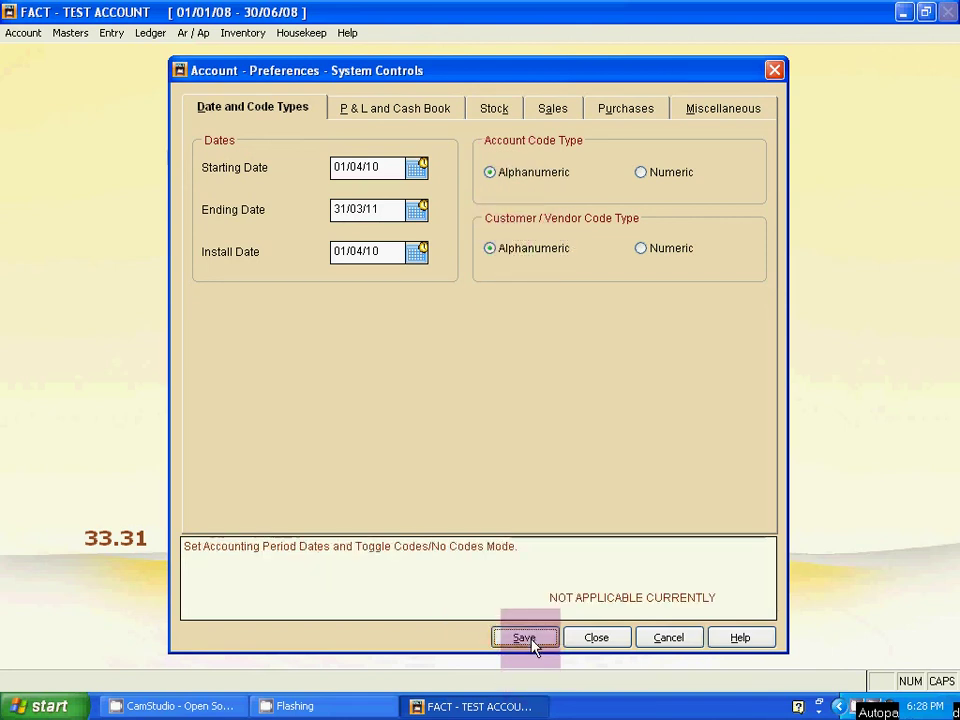
Save the System Controls preferences to finish creating DFAS BATCH S2.
{"action": "left_click", "coordinate": [596, 638]}
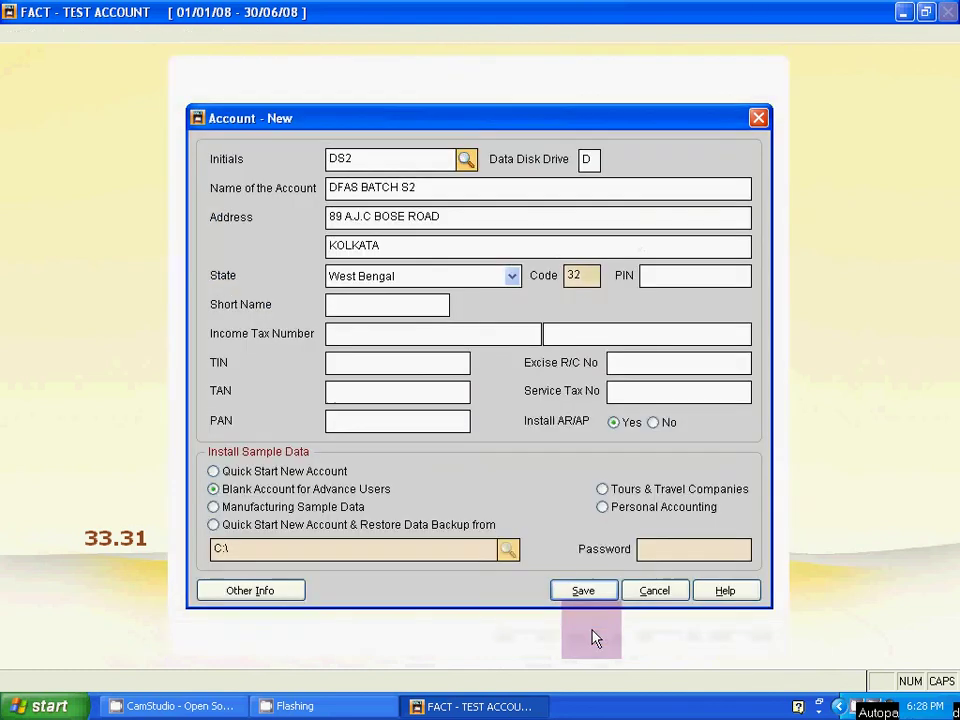